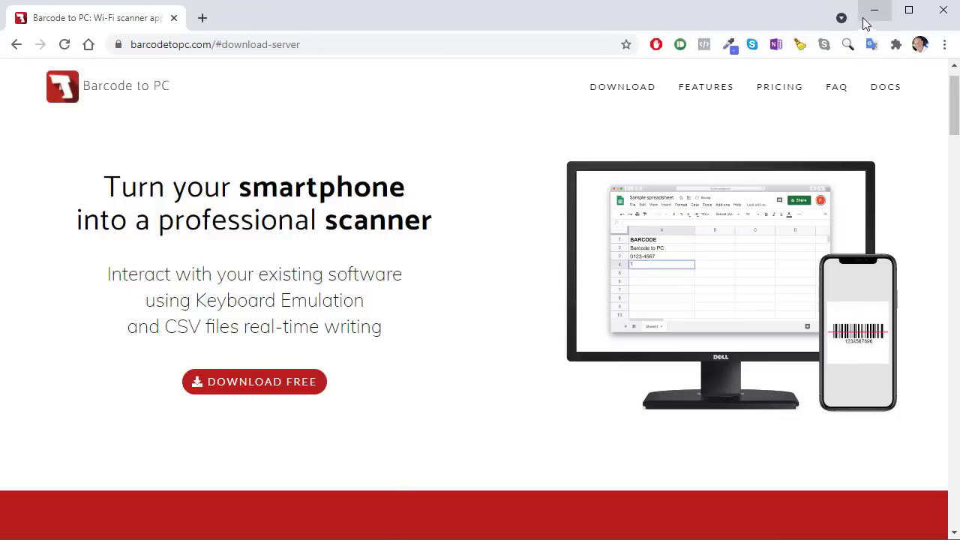
View the Barcode to PC server downloads (Windows, macOS, Linux), then minimize the browser to reveal Excel
click(627, 93)
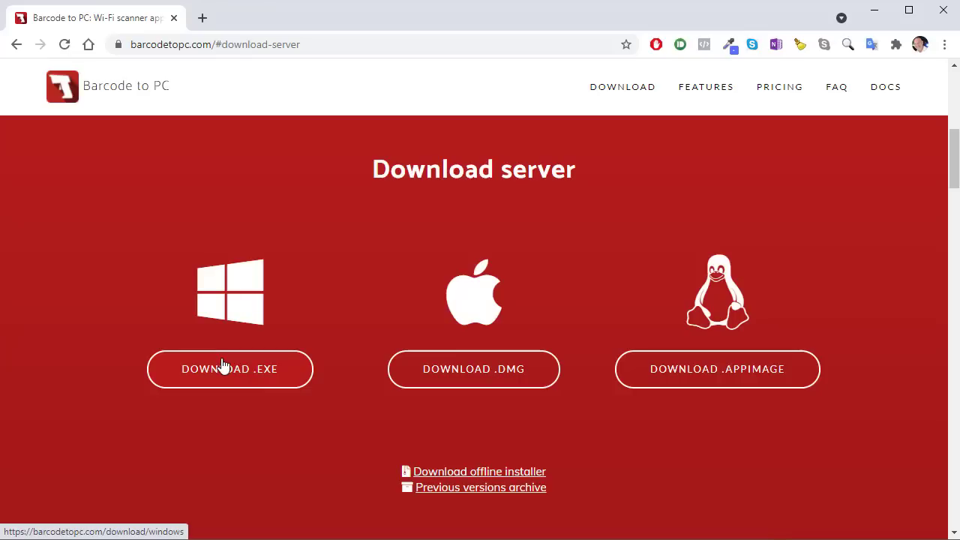
click(873, 16)
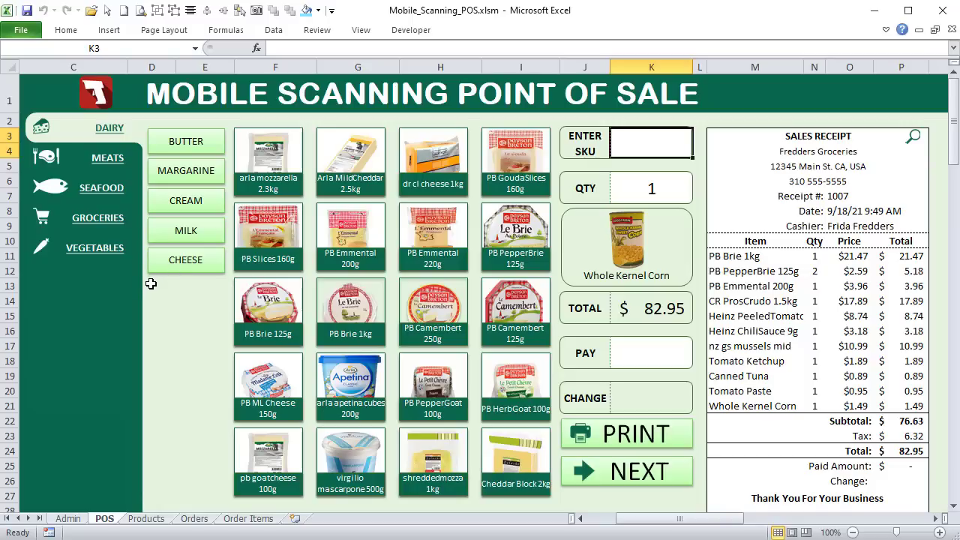
Show the Meats, Seafood, Groceries and Vegetables category items in turn
click(101, 163)
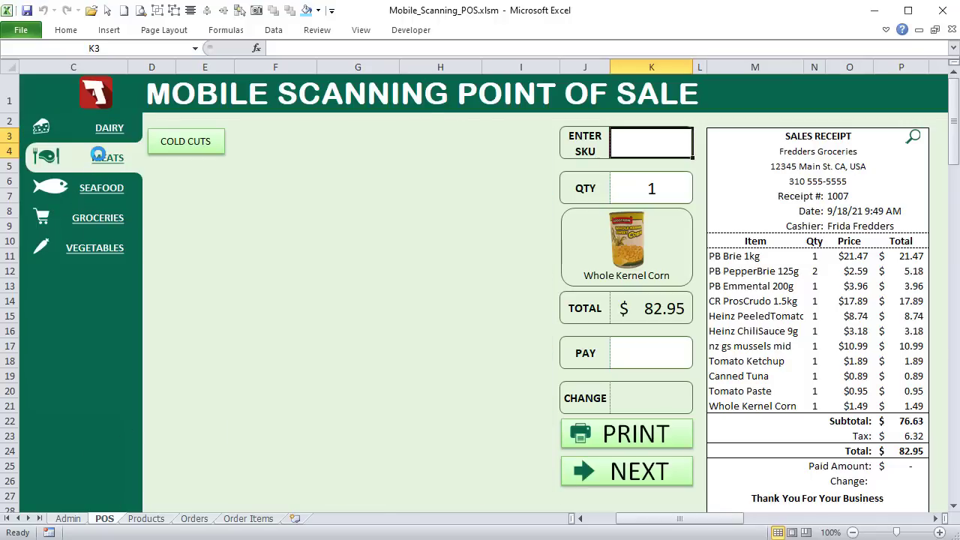
click(103, 195)
click(100, 219)
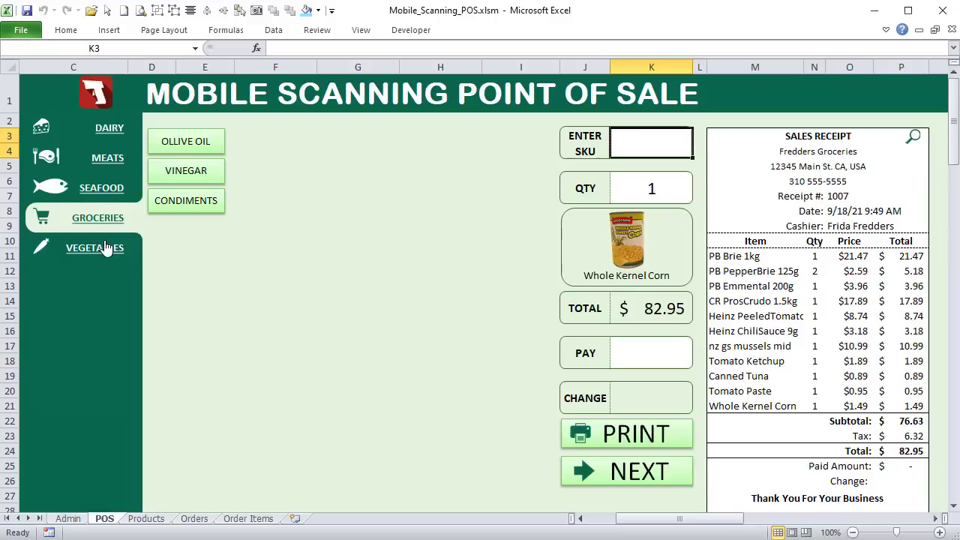
click(105, 250)
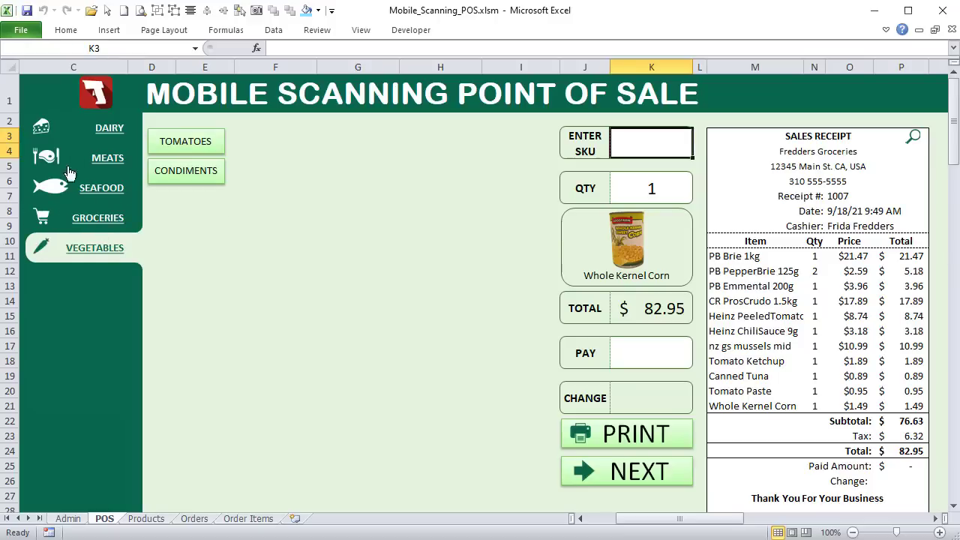
Show the Tomatoes, Vegetable Condiments and Cold Cuts tiles, ending on Groceries Condiments
click(154, 144)
click(174, 170)
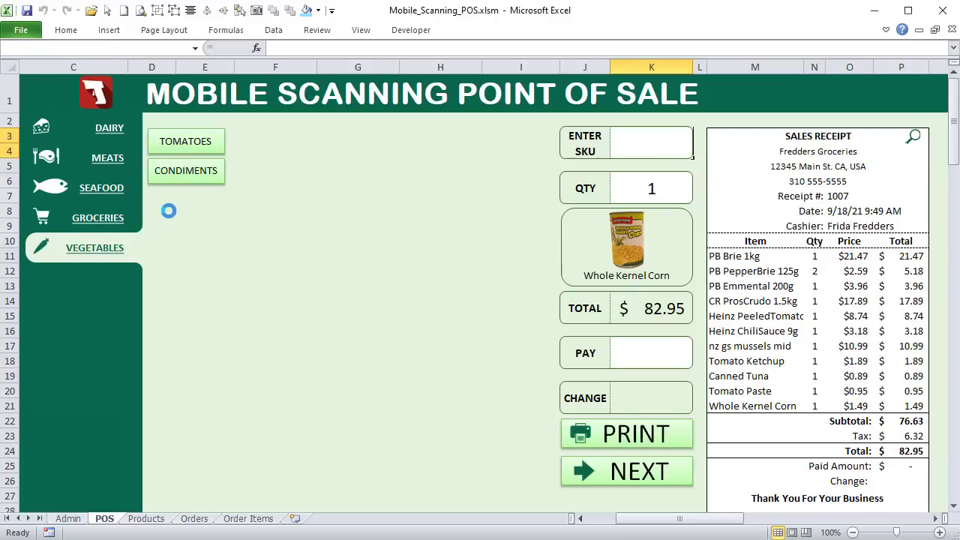
click(122, 160)
click(173, 144)
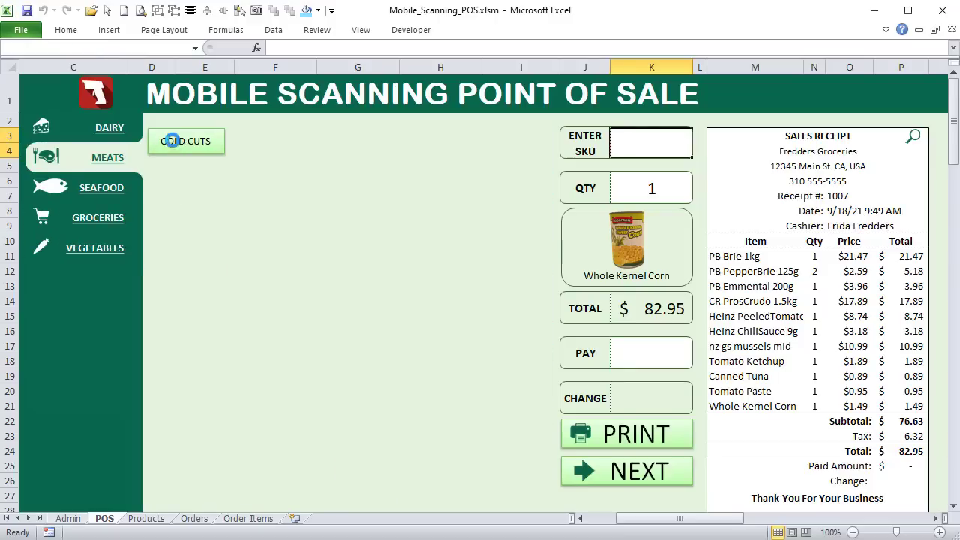
click(110, 193)
click(114, 213)
click(180, 199)
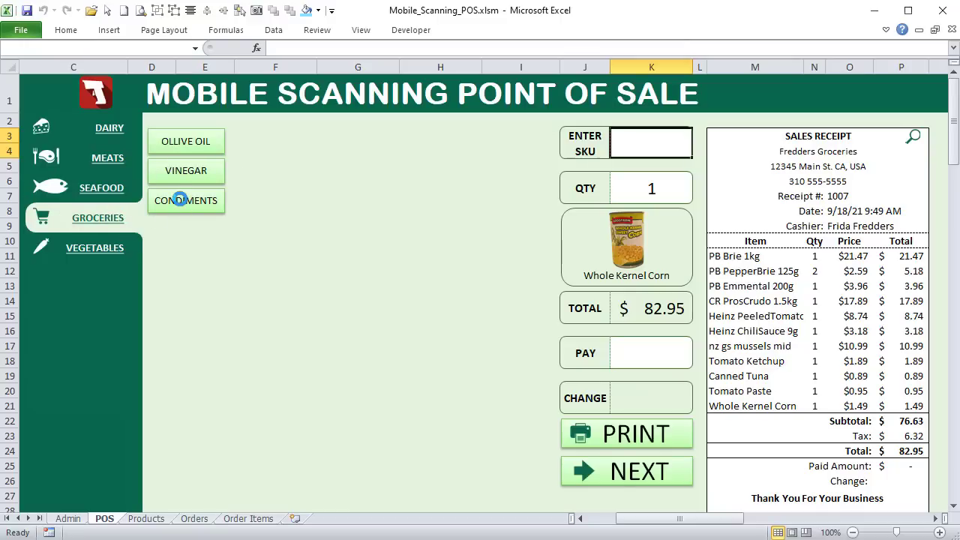
Switch to the Products sheet and scroll to the top of the product item list
click(135, 520)
scroll(113, 337, up, 3)
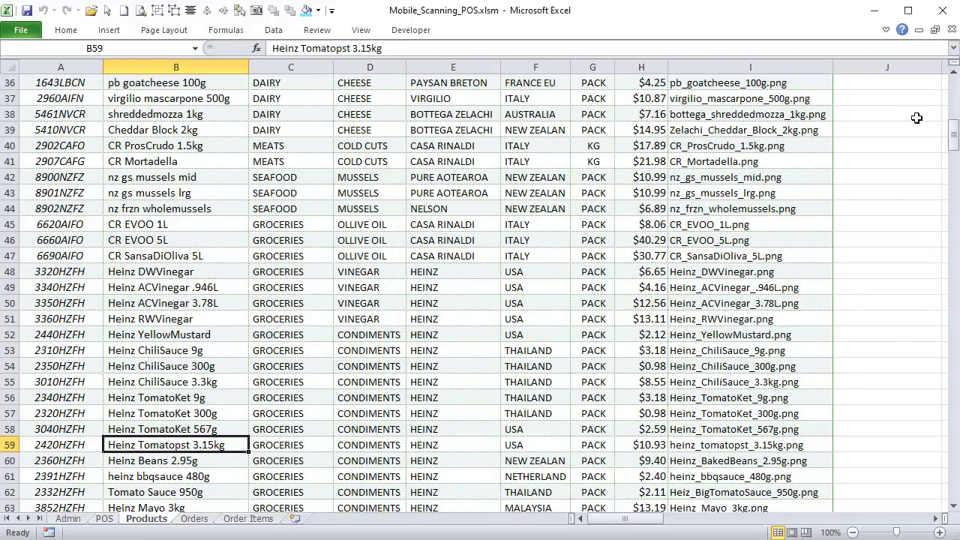
drag(955, 148, 955, 94)
Point out the UPC Code, Item Name, Category, Type, Brand, Origin, UOM, Price and Picture columns
click(67, 96)
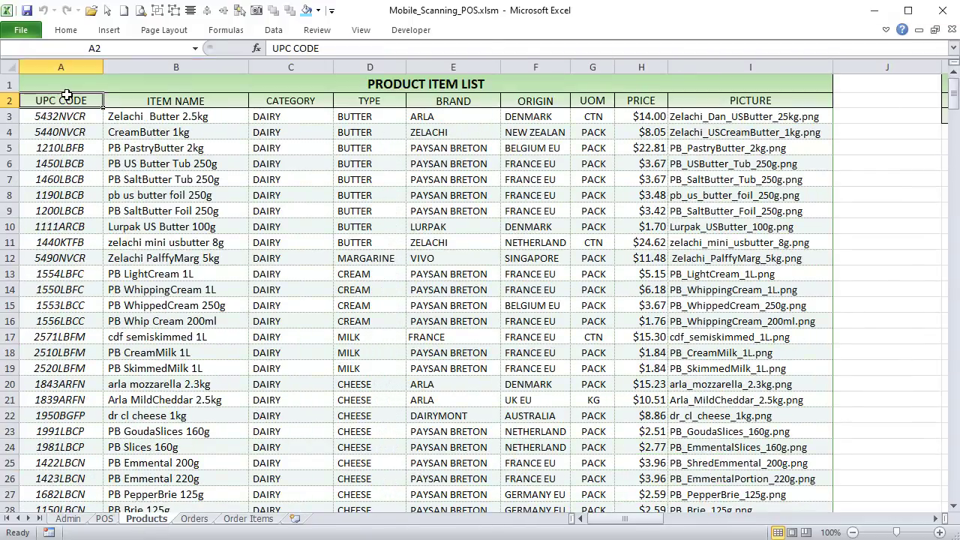
click(142, 101)
click(295, 100)
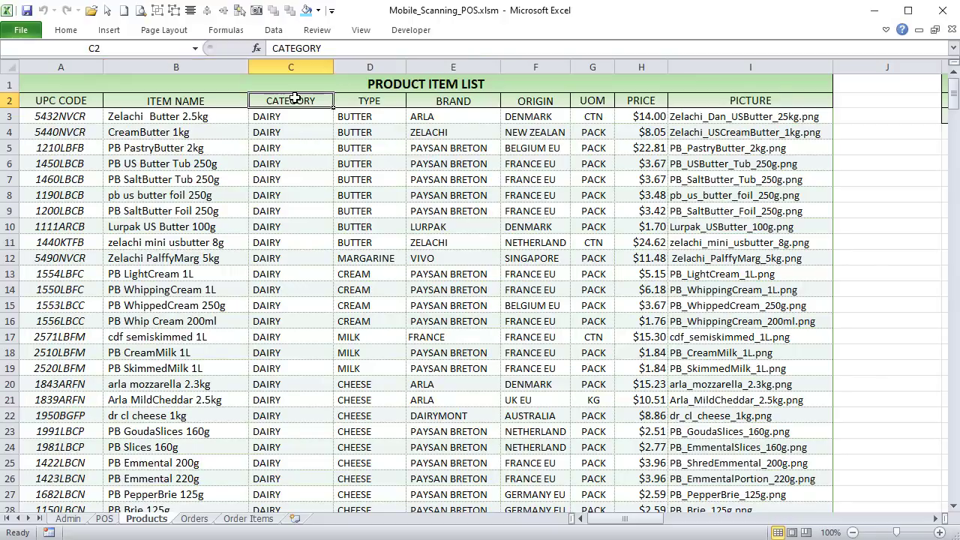
click(365, 115)
click(450, 99)
click(561, 105)
click(577, 103)
click(636, 94)
click(728, 102)
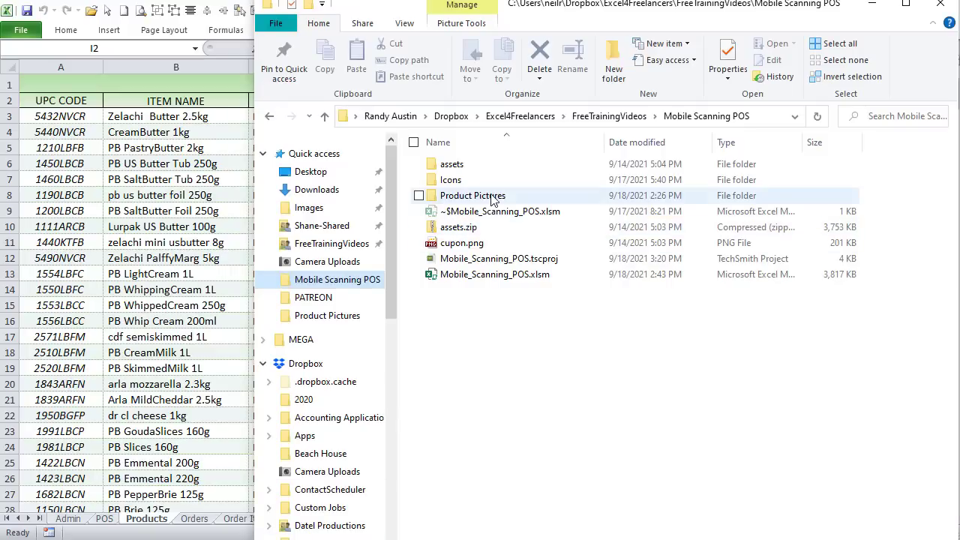
click(492, 197)
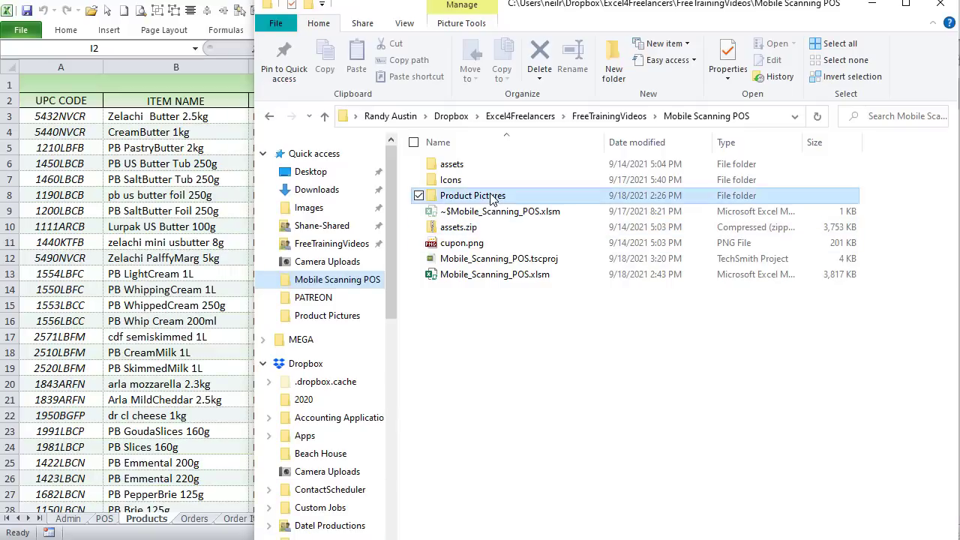
double_click(492, 196)
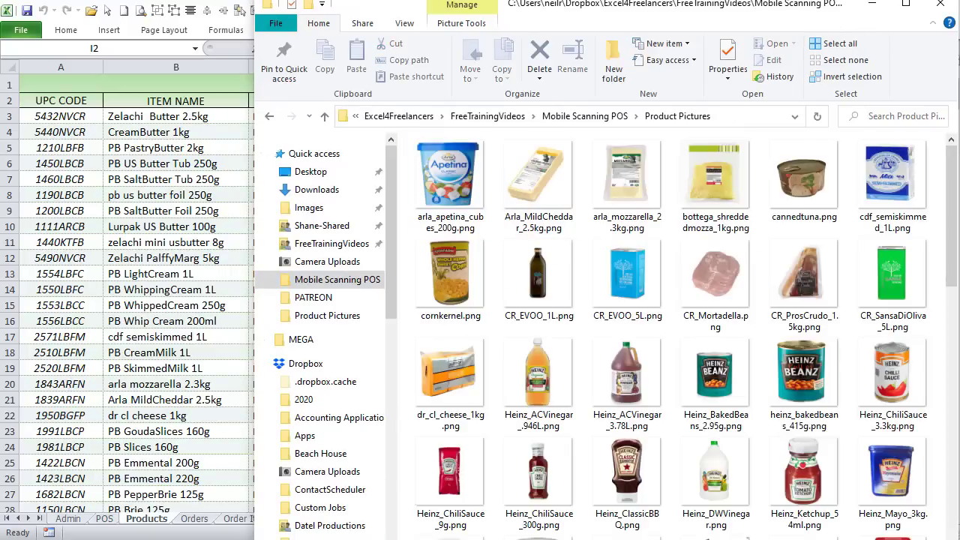
click(933, 22)
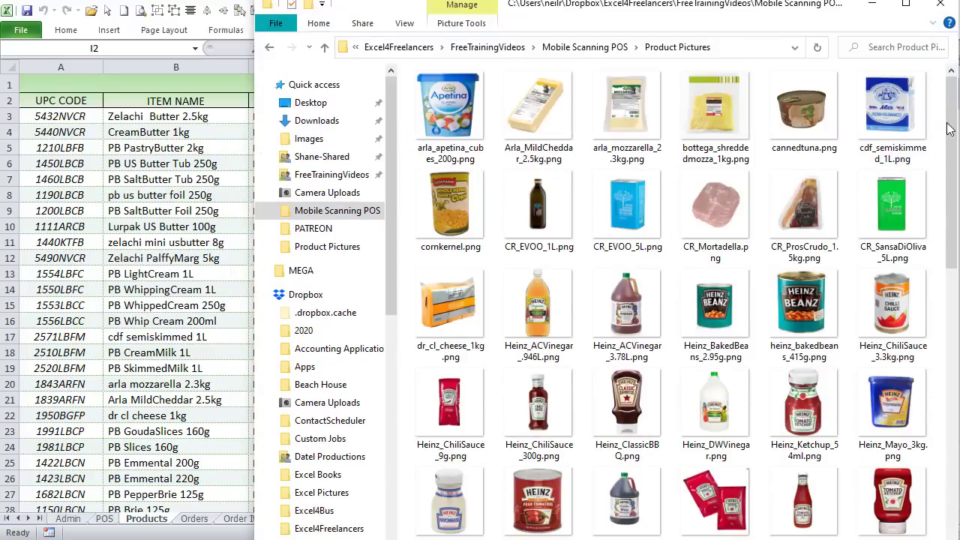
scroll(947, 129, down, 6)
scroll(948, 129, up, 3)
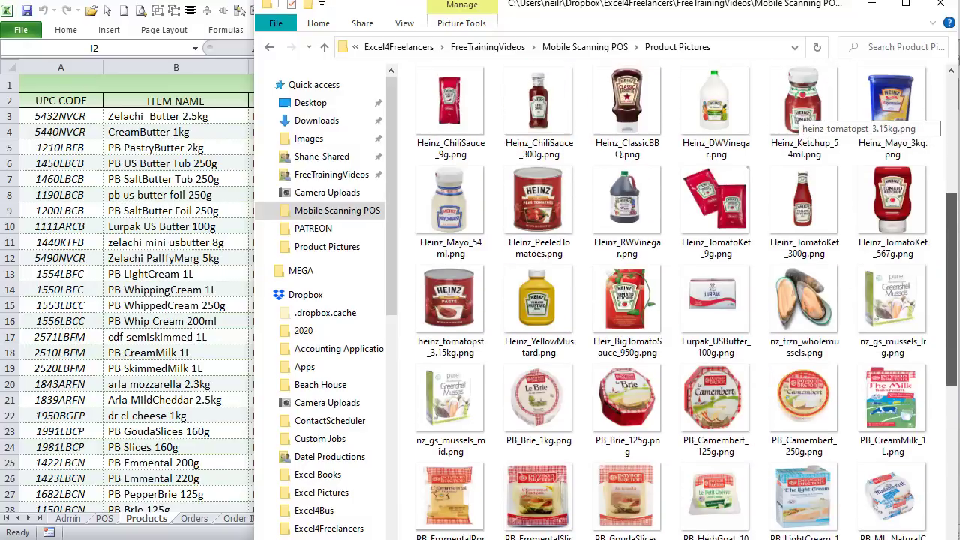
drag(392, 153, 307, 152)
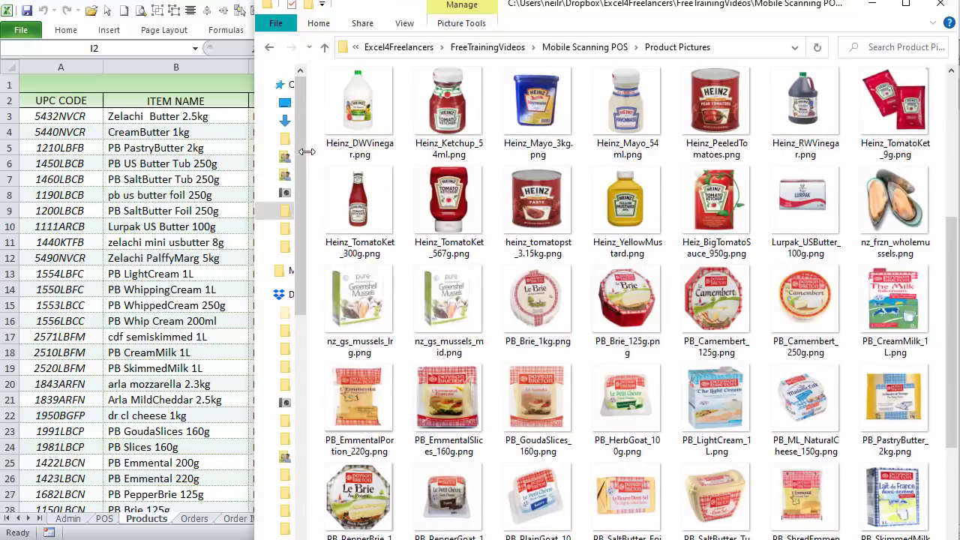
click(593, 48)
double_click(347, 110)
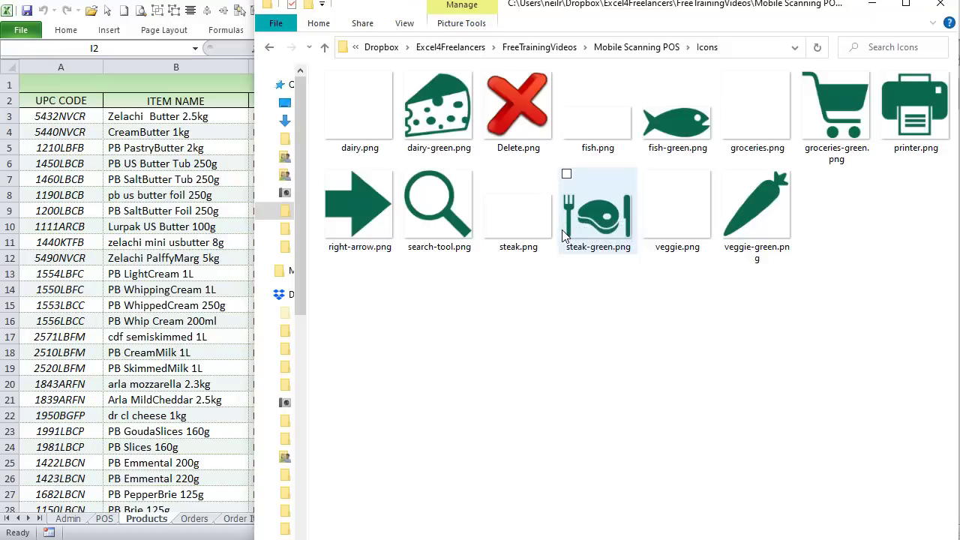
mouse_move(566, 235)
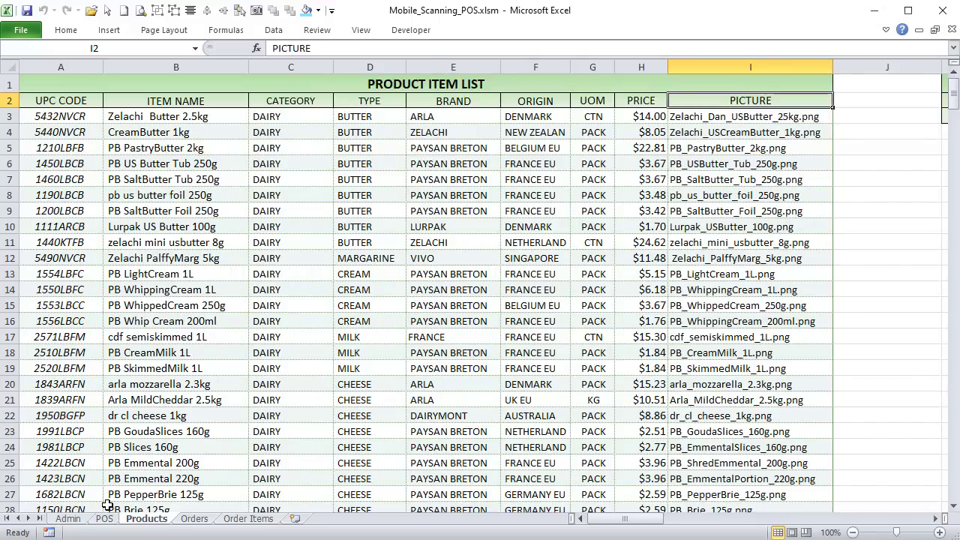
Select product rows and the PICTURE column's image file names, then go to the Admin sheet
drag(679, 159, 737, 163)
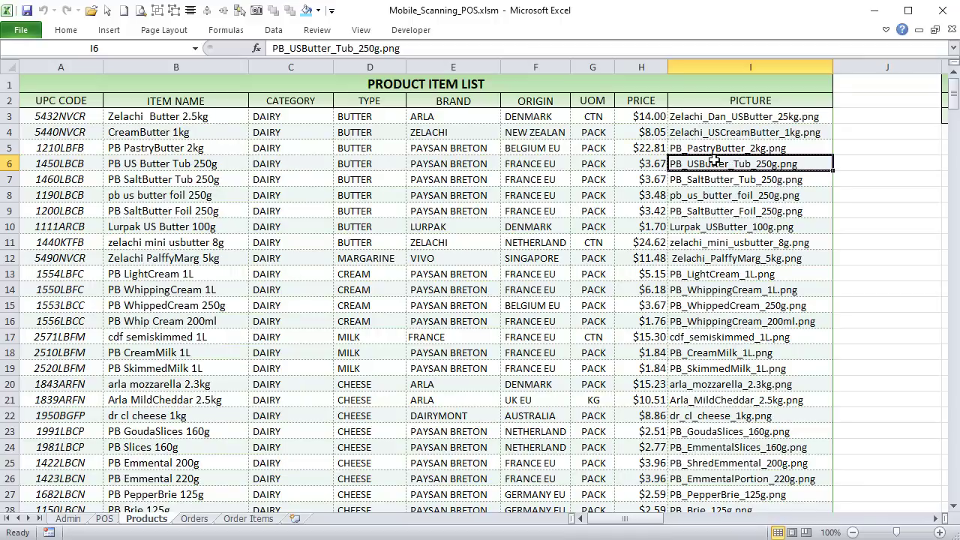
drag(24, 116, 745, 339)
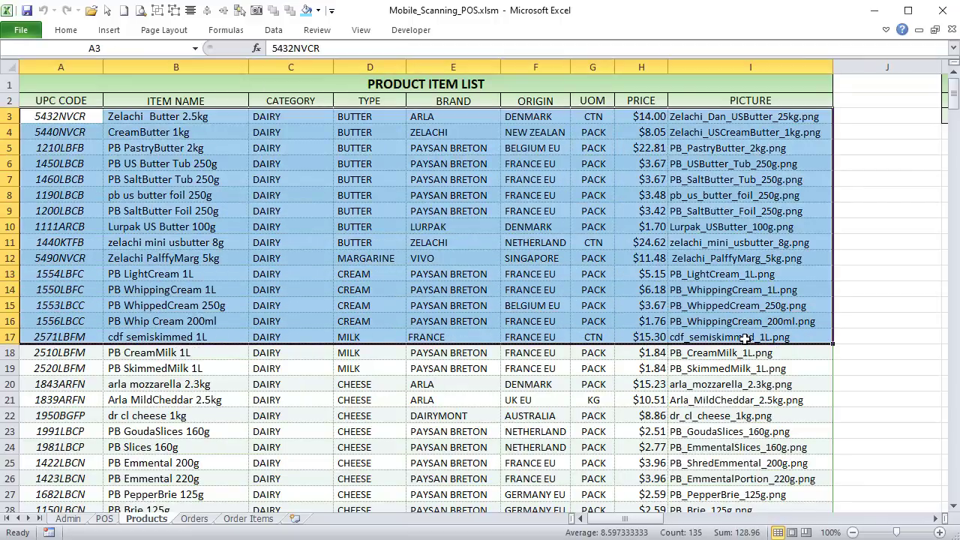
click(712, 142)
drag(725, 114, 720, 259)
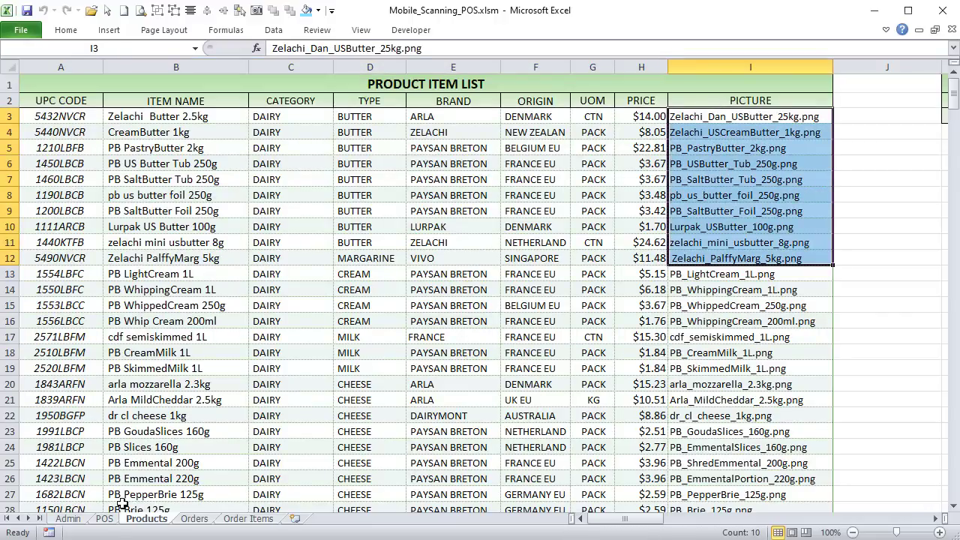
click(66, 520)
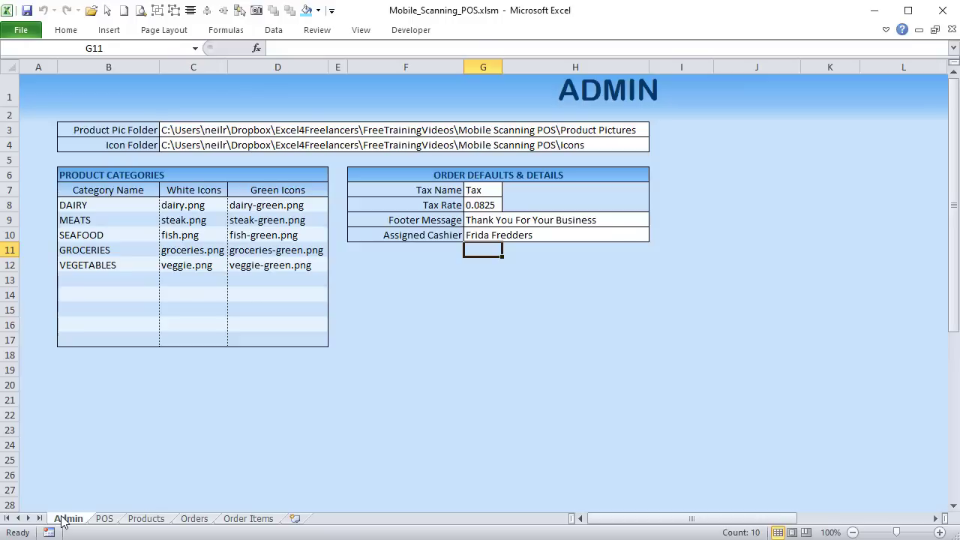
Inspect the Product Pic Folder path in C3 through the formula bar
click(218, 129)
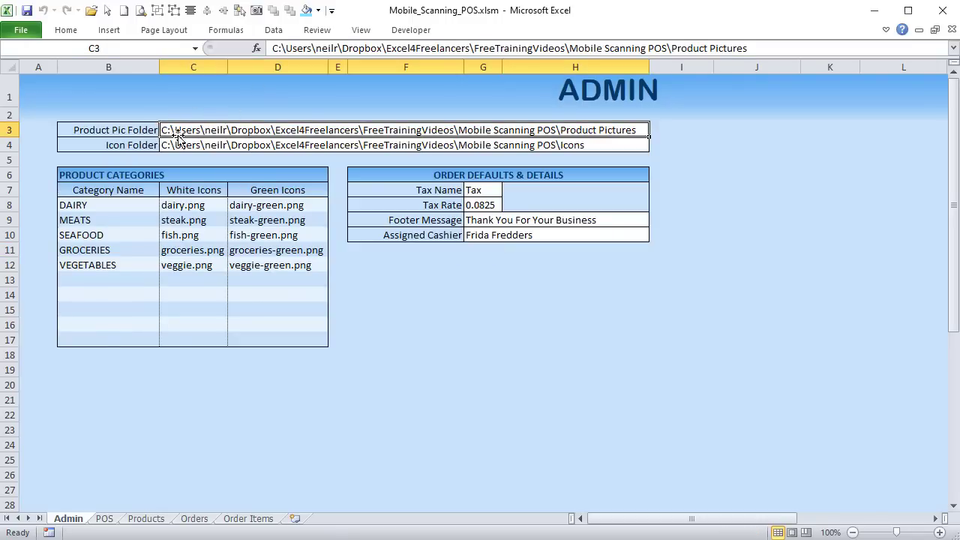
drag(775, 48, 271, 47)
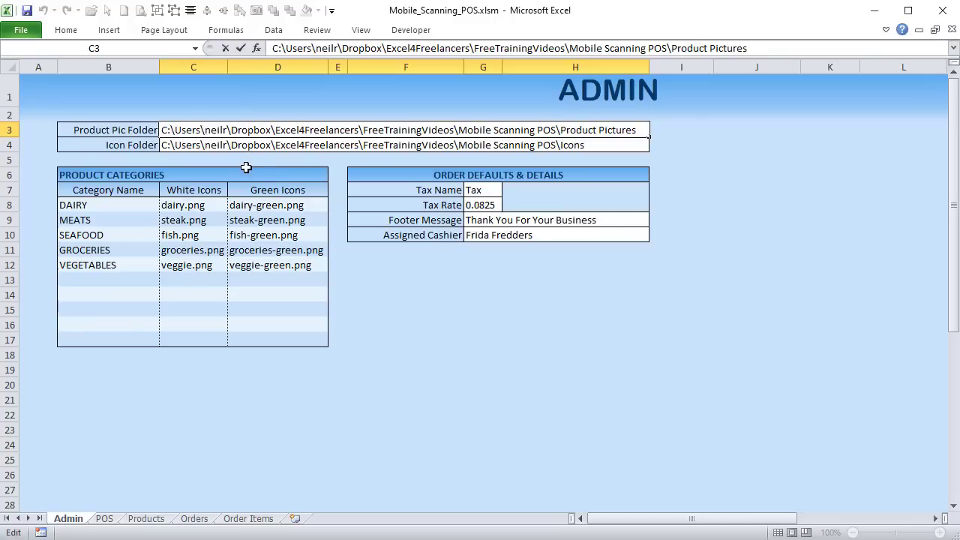
click(341, 172)
click(294, 133)
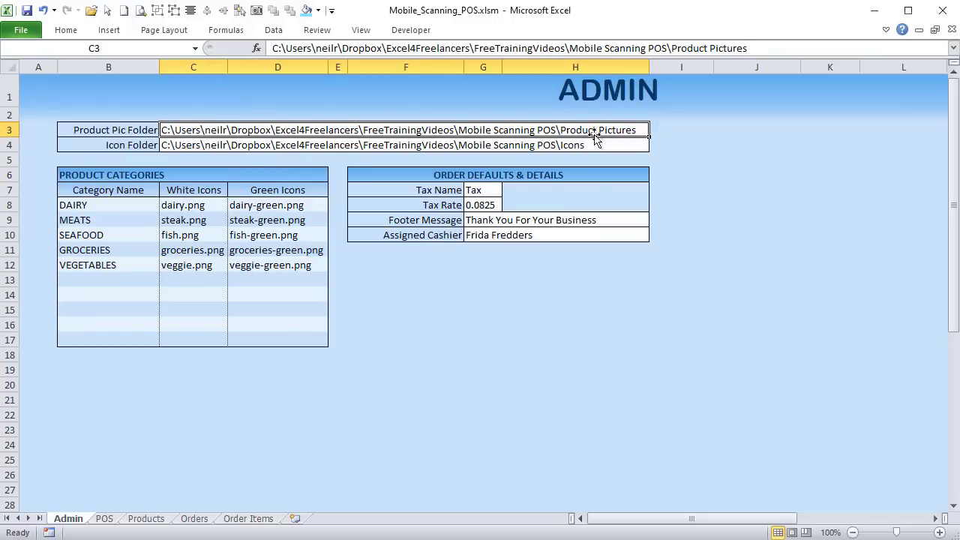
click(657, 131)
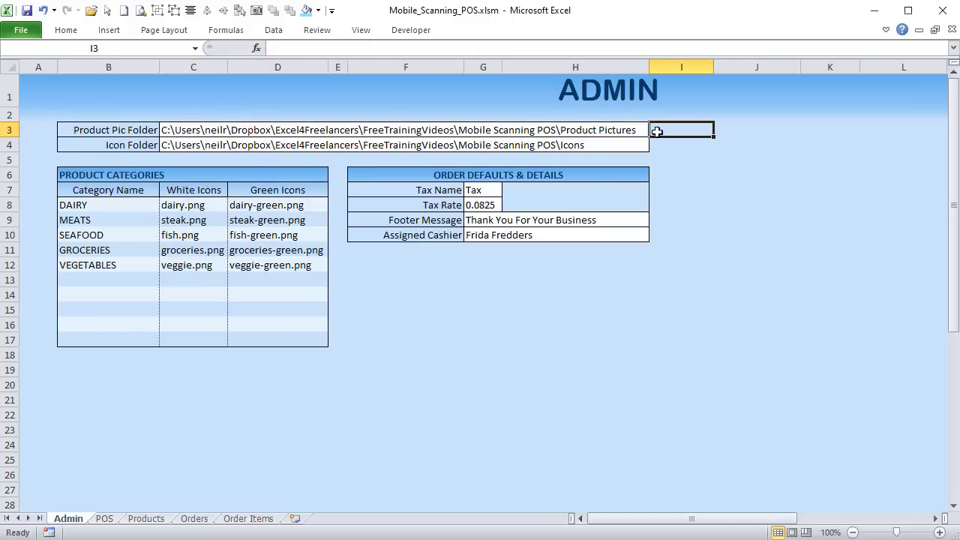
Edit the end of the Product Pic Folder path, commit it, and return to the POS sheet
click(612, 130)
click(783, 49)
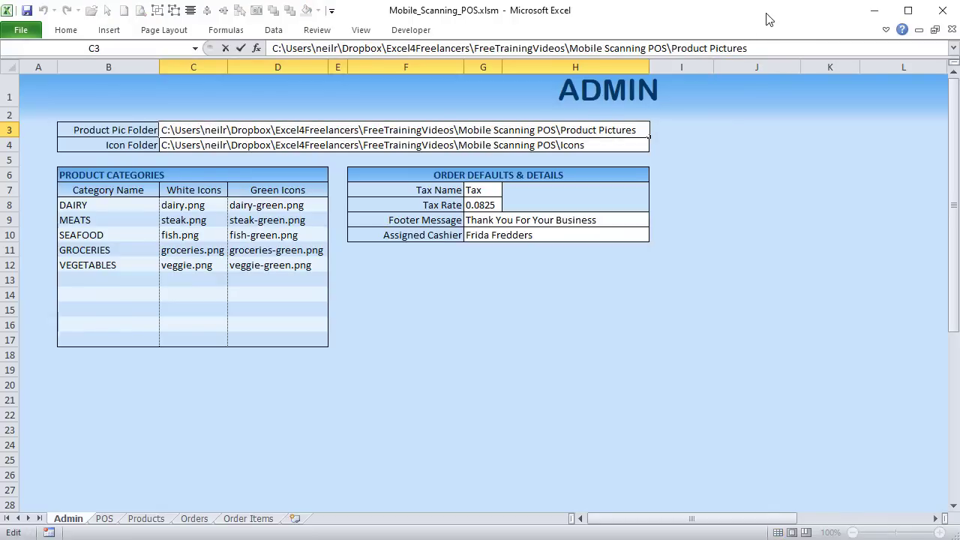
click(619, 145)
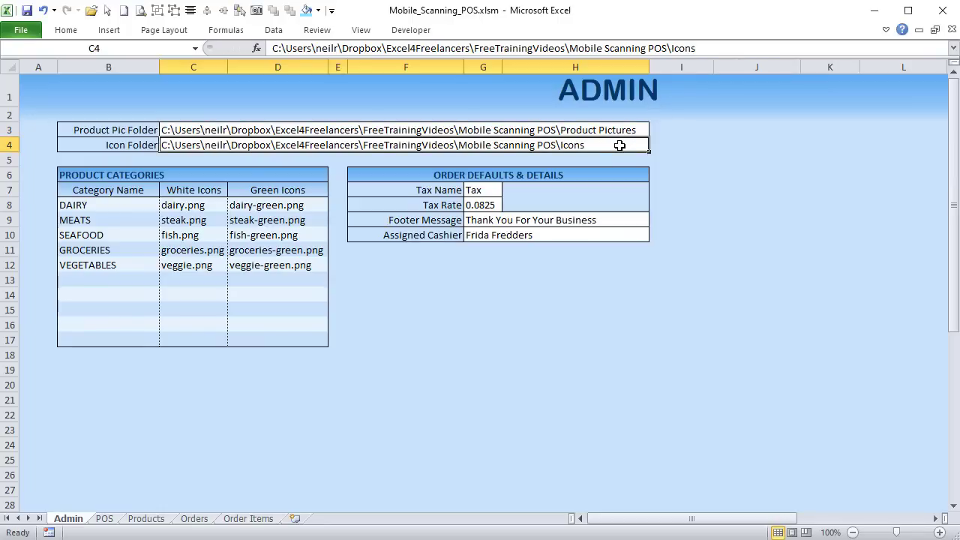
click(105, 518)
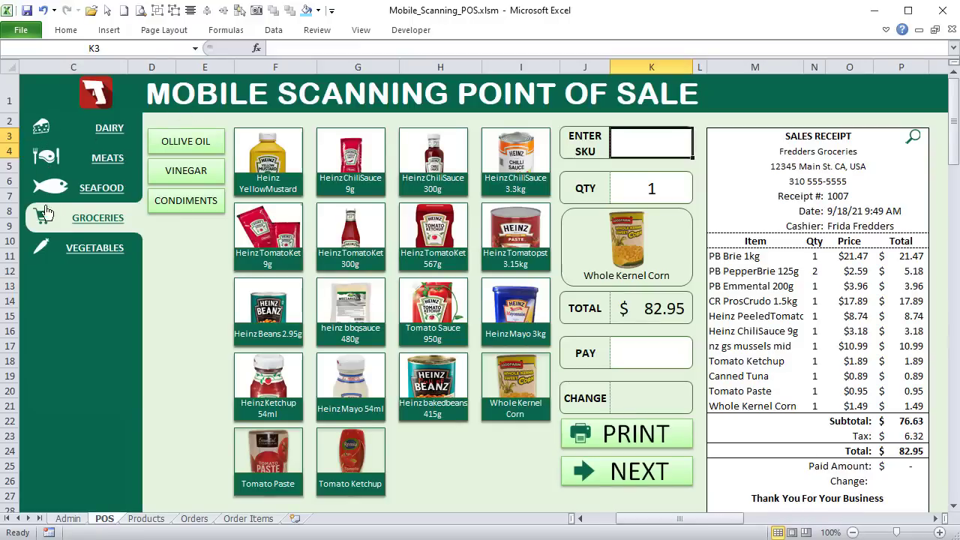
Show the Dairy, Meats, Seafood and Groceries subcategories on the POS screen
click(111, 123)
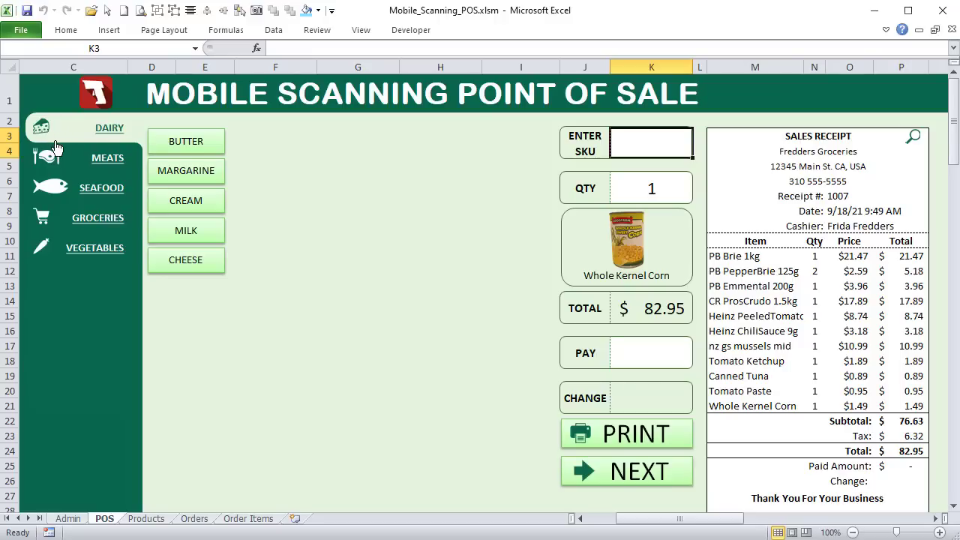
click(97, 160)
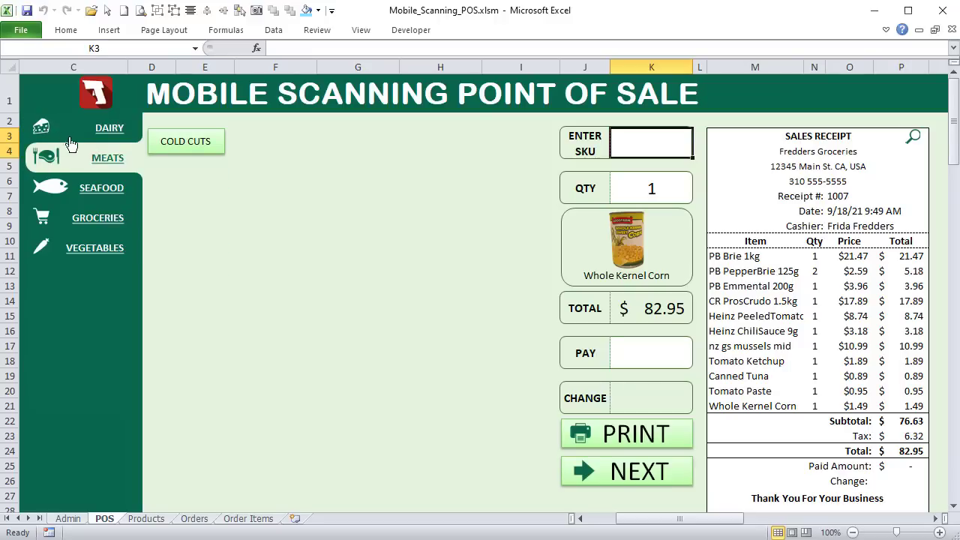
click(94, 188)
click(87, 216)
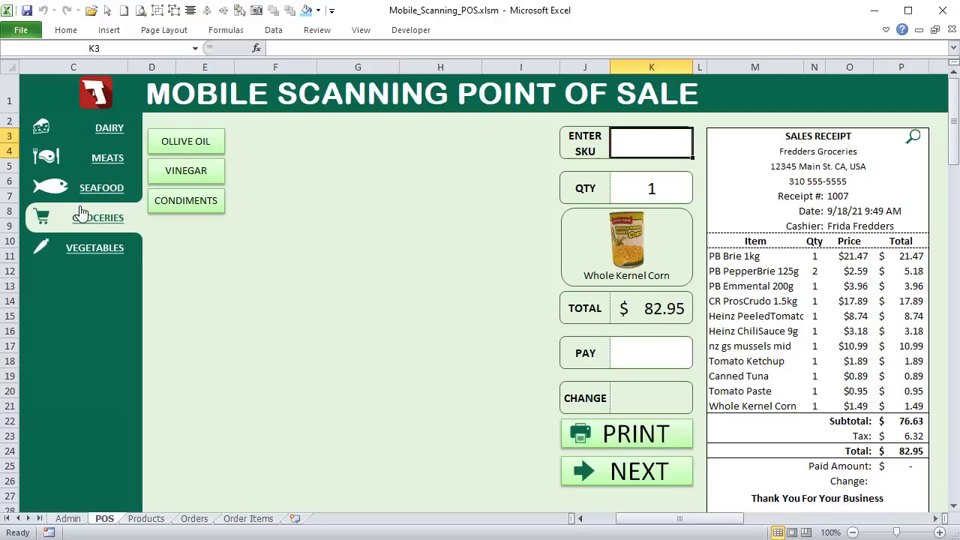
Check the Icons folder in Explorer, then show the 18 Groceries Condiments tiles in Excel
key(alt+Tab)
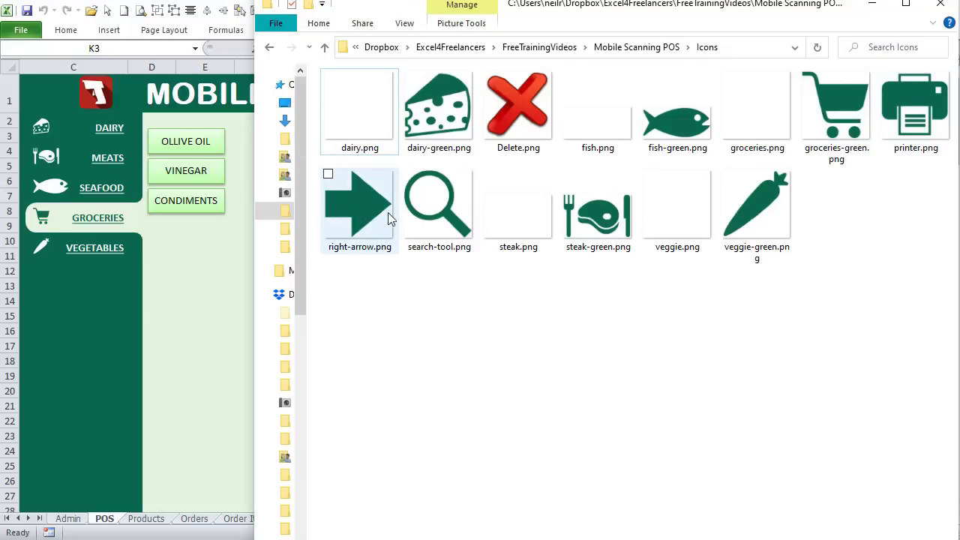
click(211, 276)
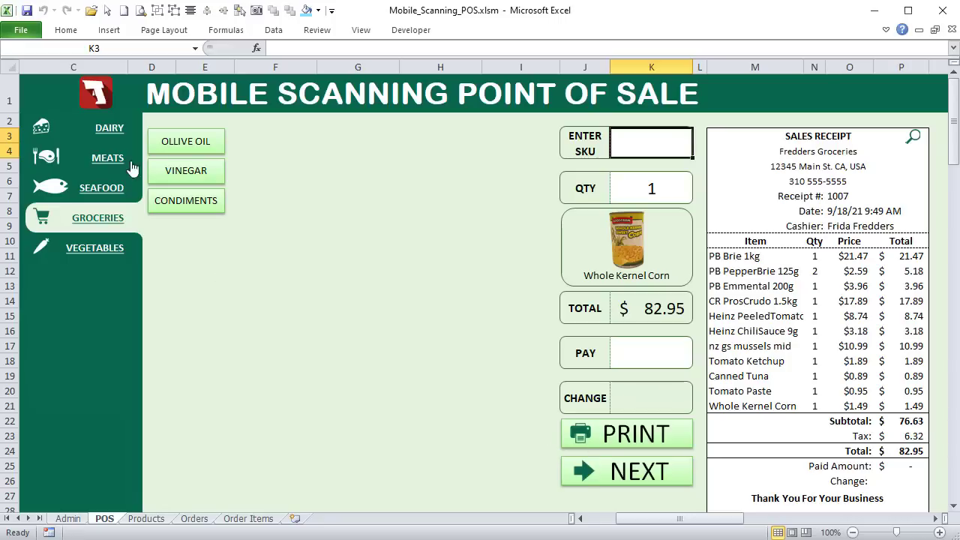
click(180, 198)
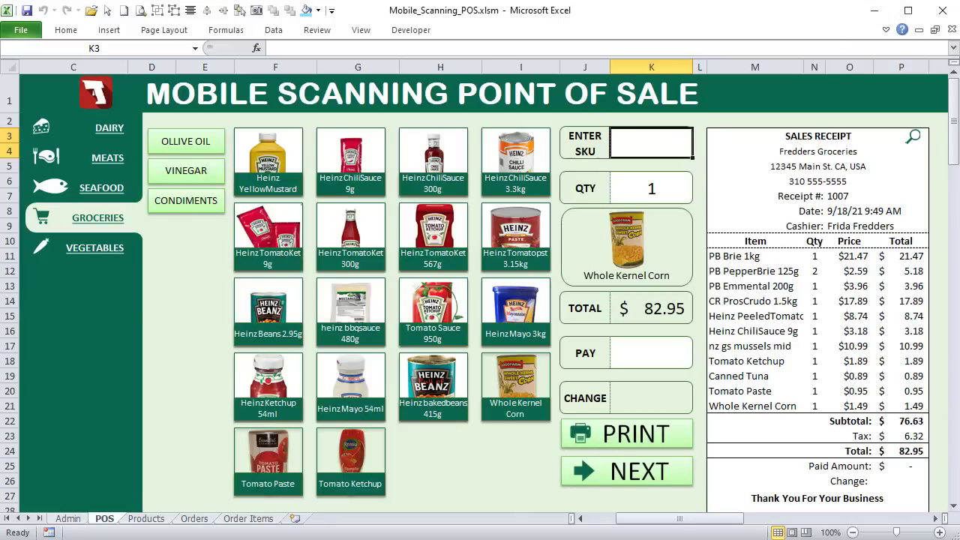
Glance at the Icons folder, then return to Excel's Admin sheet with folder paths and categories
key(alt+Tab)
click(134, 416)
click(68, 518)
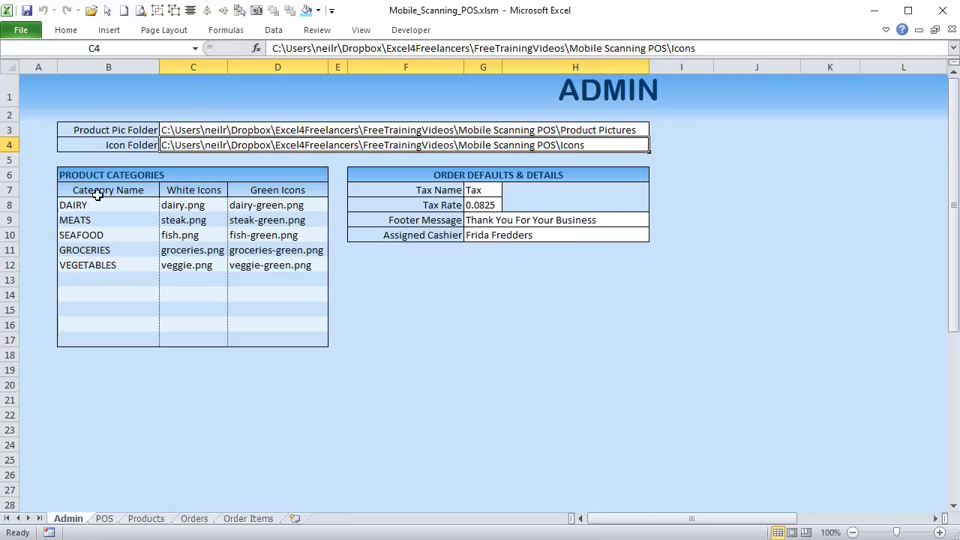